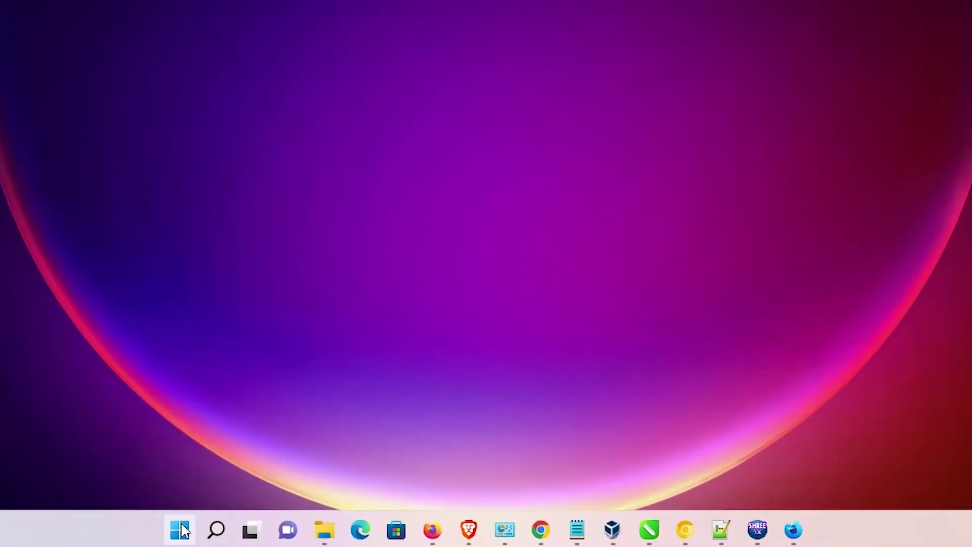
Step: Run 'prefetch' from the Run dialog to open the Prefetch folder
{"action": "right_click", "coordinate": [297, 535]}
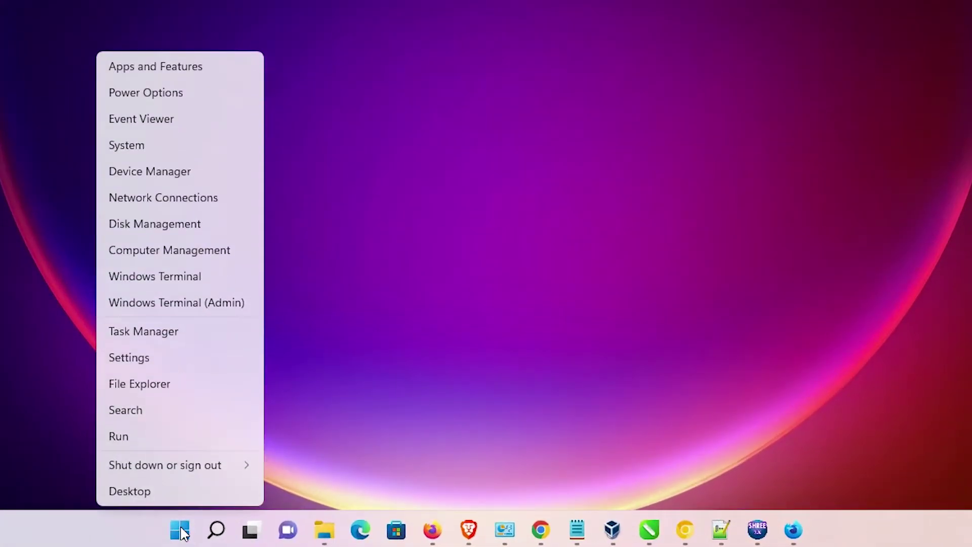
{"action": "left_click", "coordinate": [131, 439]}
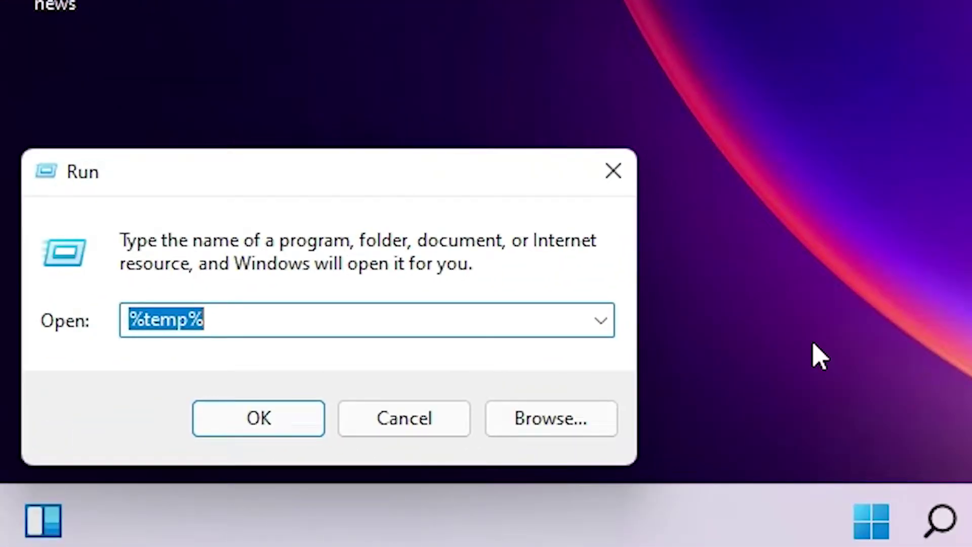
{"action": "type", "text": "pref"}
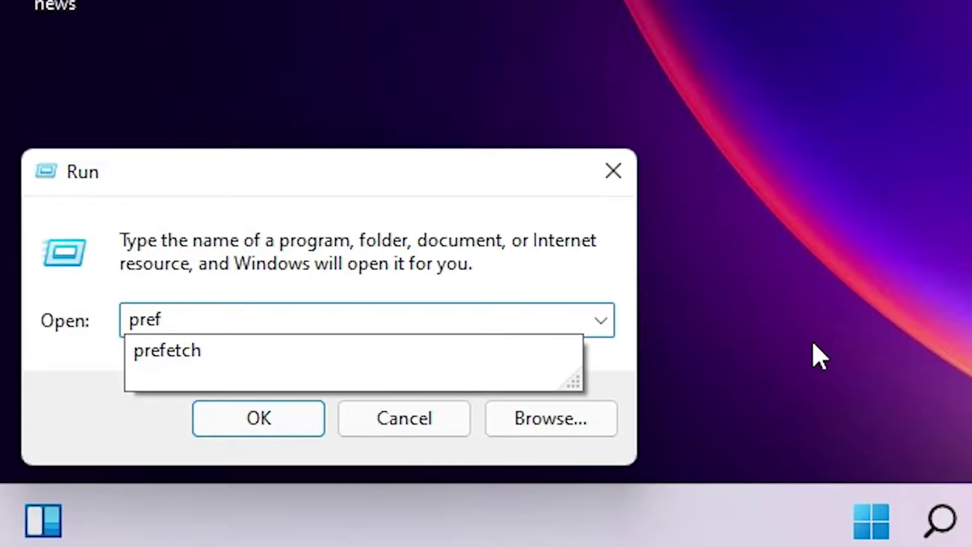
{"action": "key", "text": "Down"}
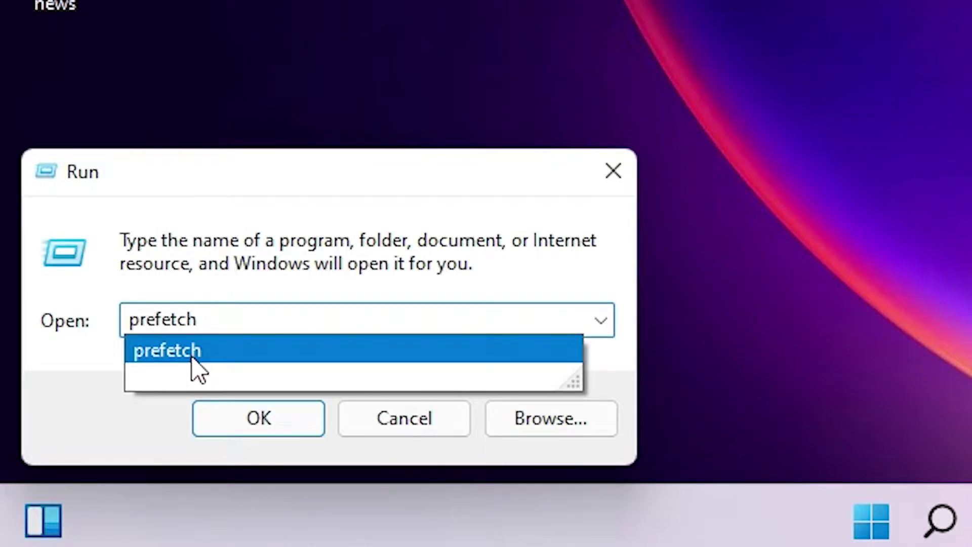
{"action": "key", "text": "Return"}
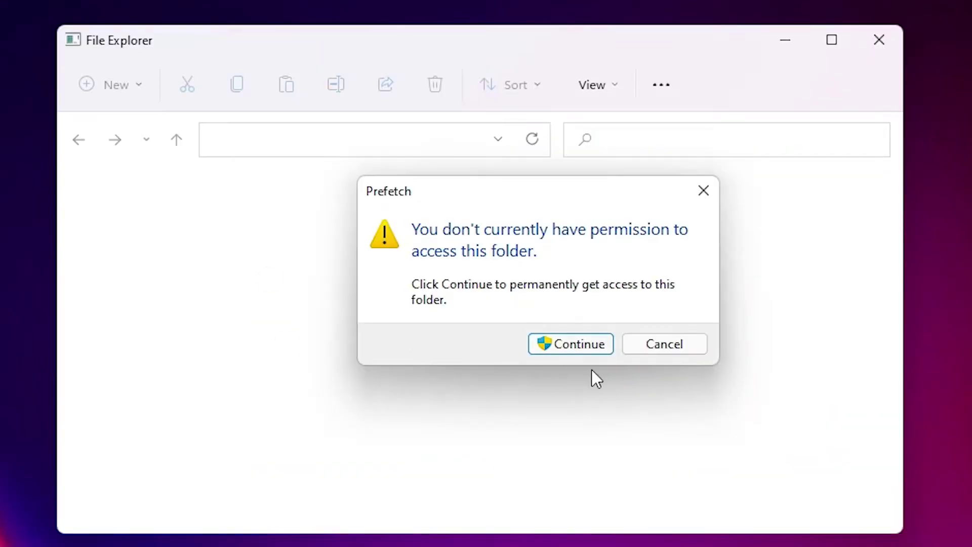
Step: Grant Prefetch folder access, permanently delete all 372 items, and close the window
{"action": "left_click", "coordinate": [590, 348]}
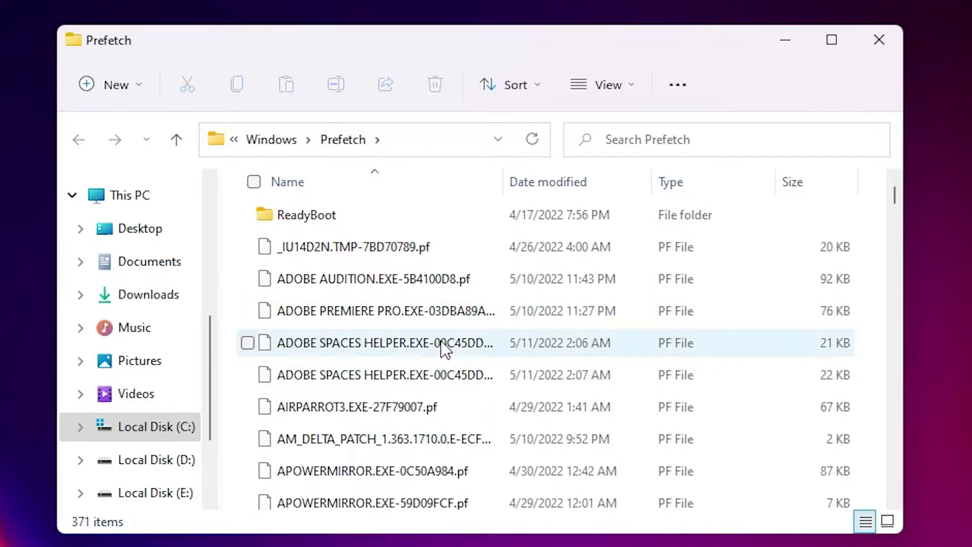
{"action": "left_click", "coordinate": [413, 345]}
{"action": "left_click", "coordinate": [389, 320]}
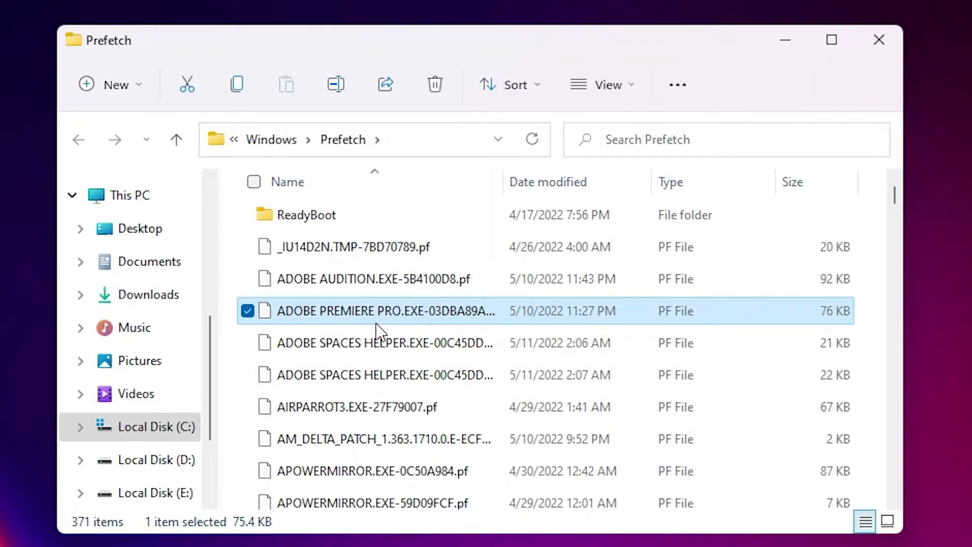
{"action": "key", "text": "ctrl+a"}
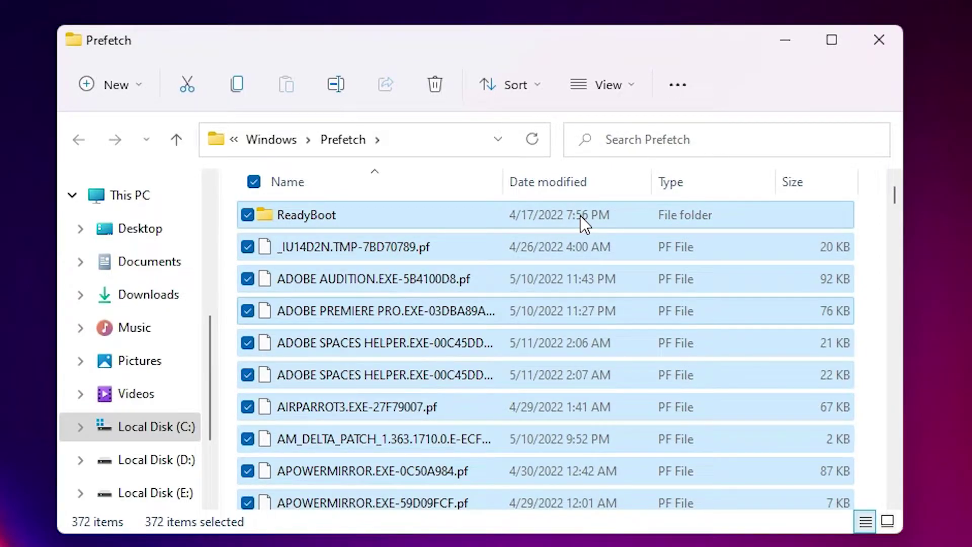
{"action": "key", "text": "shift+Delete"}
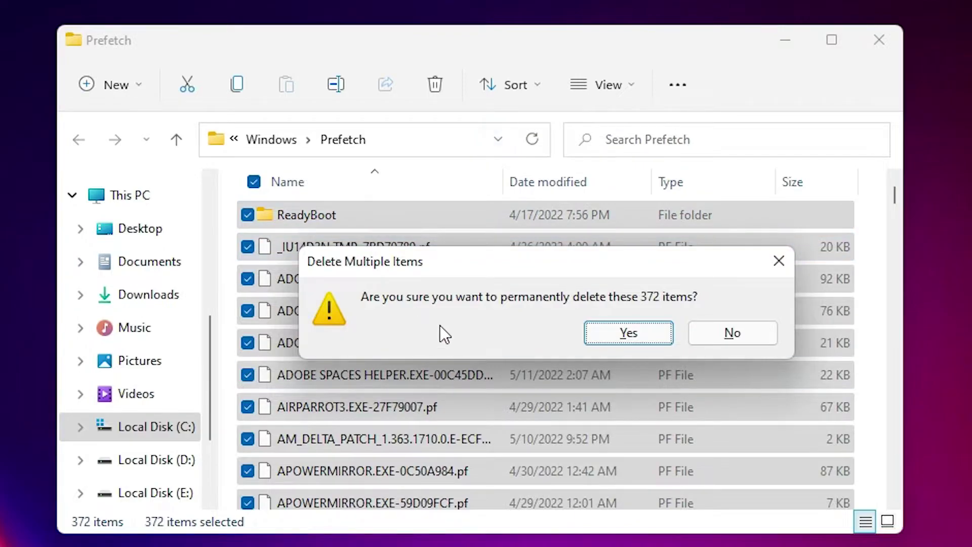
{"action": "left_click", "coordinate": [595, 333]}
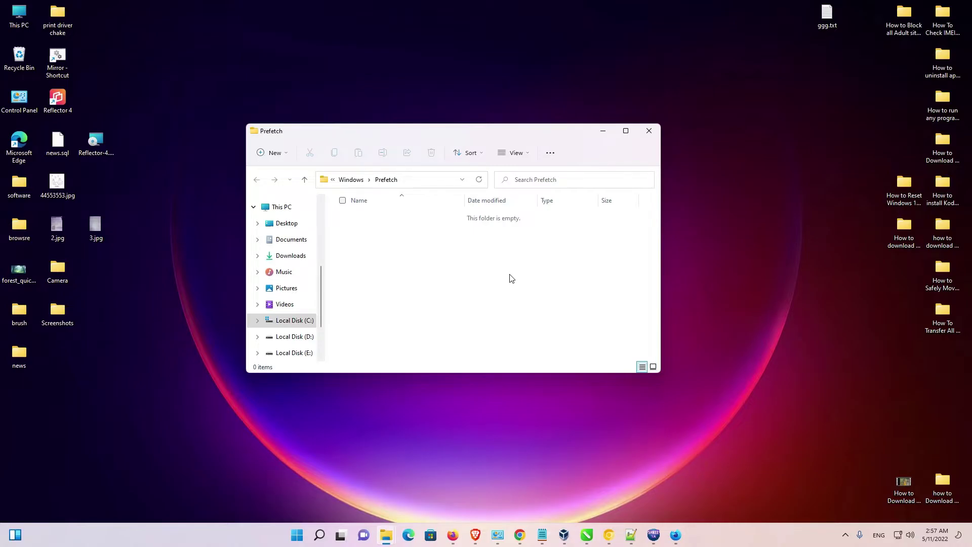
{"action": "left_click", "coordinate": [650, 131]}
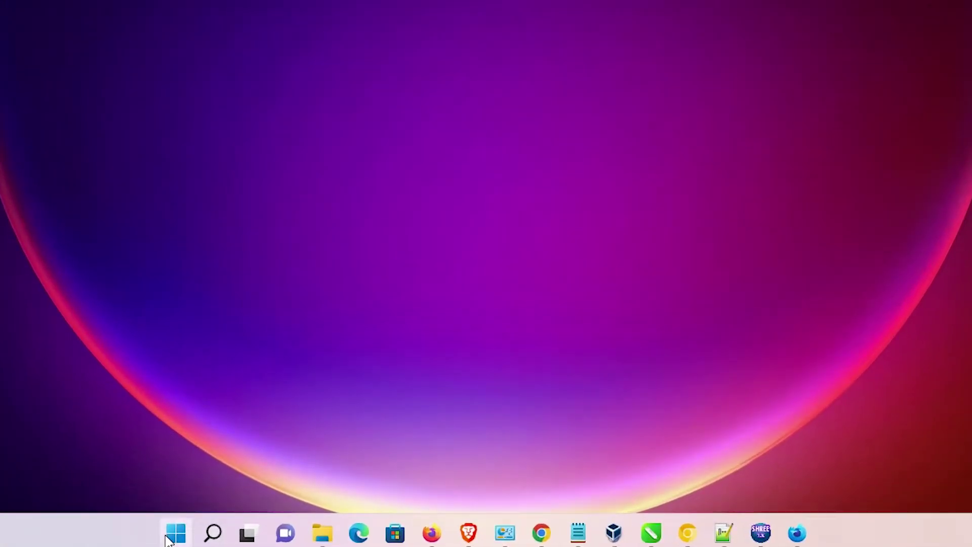
Step: Run 'temp' from the Run dialog and grant access to the Windows Temp folder
{"action": "right_click", "coordinate": [294, 539]}
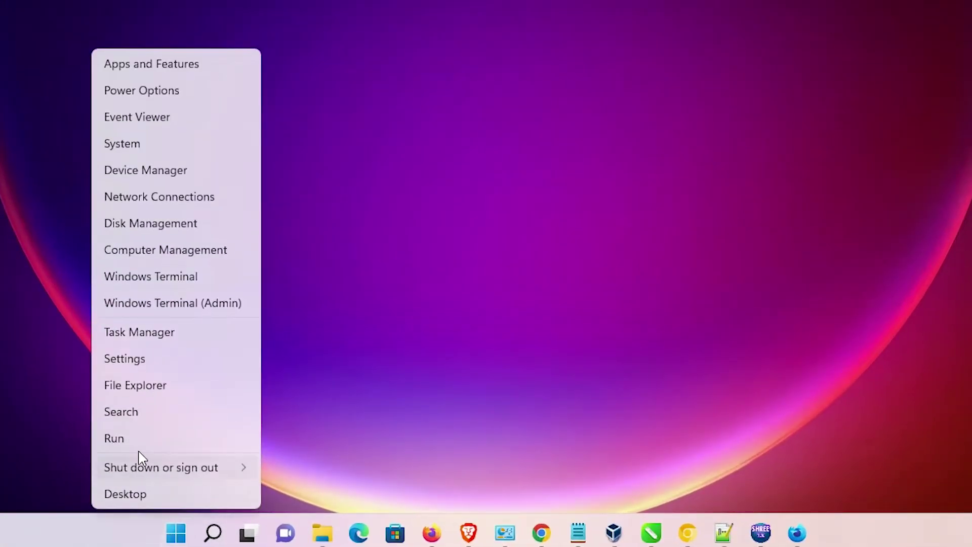
{"action": "left_click", "coordinate": [136, 444]}
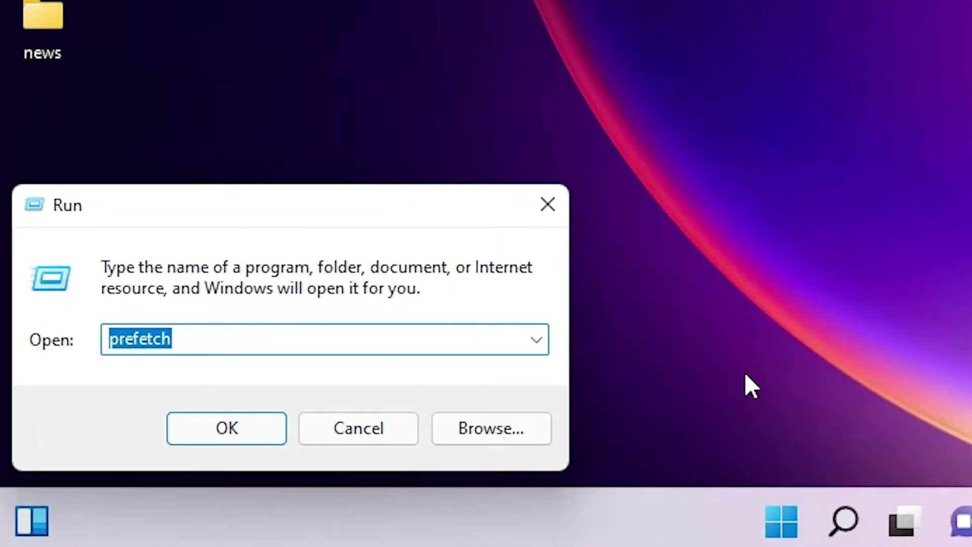
{"action": "type", "text": "temp"}
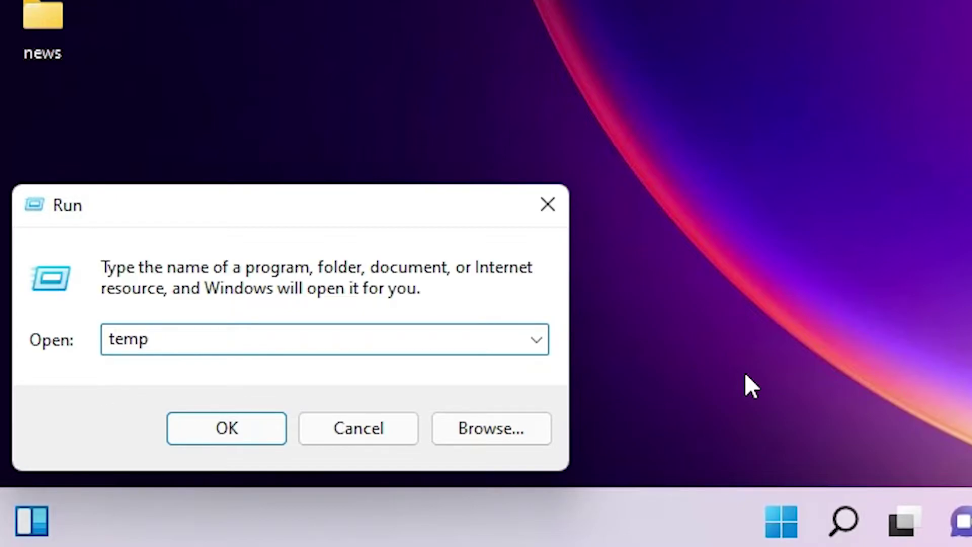
{"action": "key", "text": "Return"}
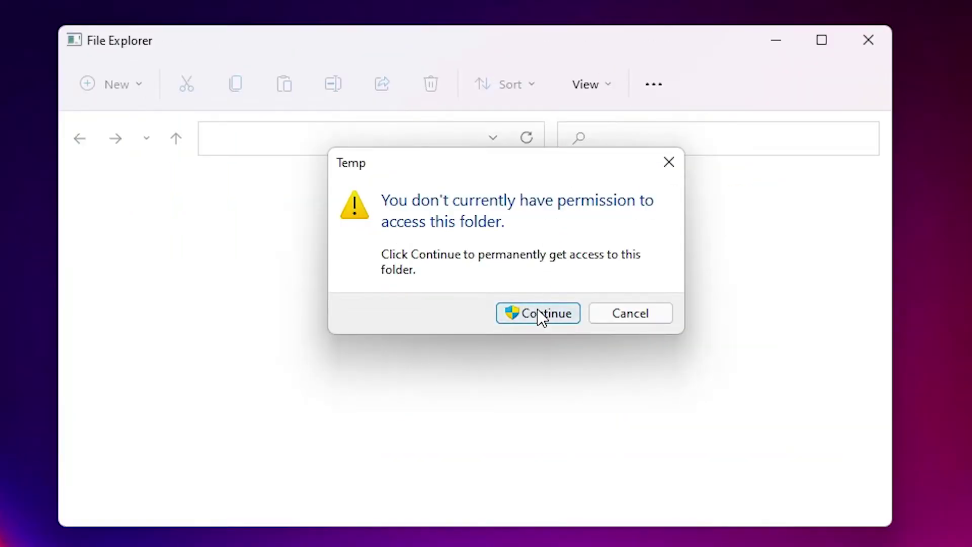
{"action": "left_click", "coordinate": [541, 314]}
Step: Permanently delete all 9 items in the Windows Temp folder and close its window
{"action": "left_click", "coordinate": [441, 316]}
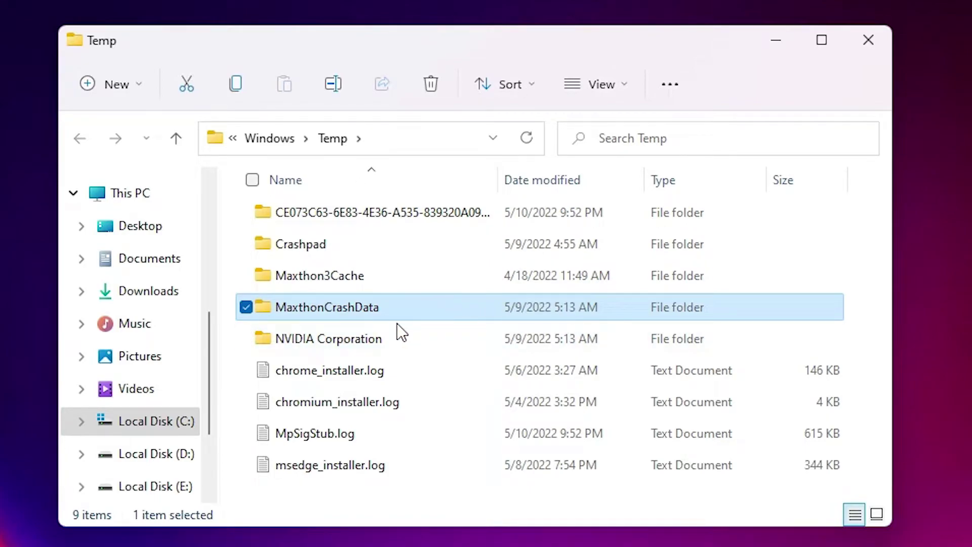
{"action": "key", "text": "ctrl+a"}
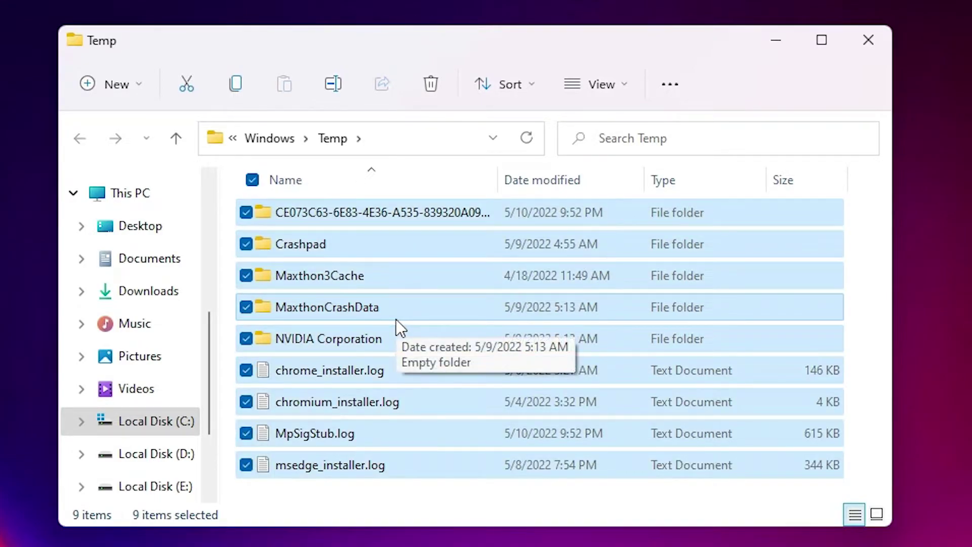
{"action": "key", "text": "shift+Delete"}
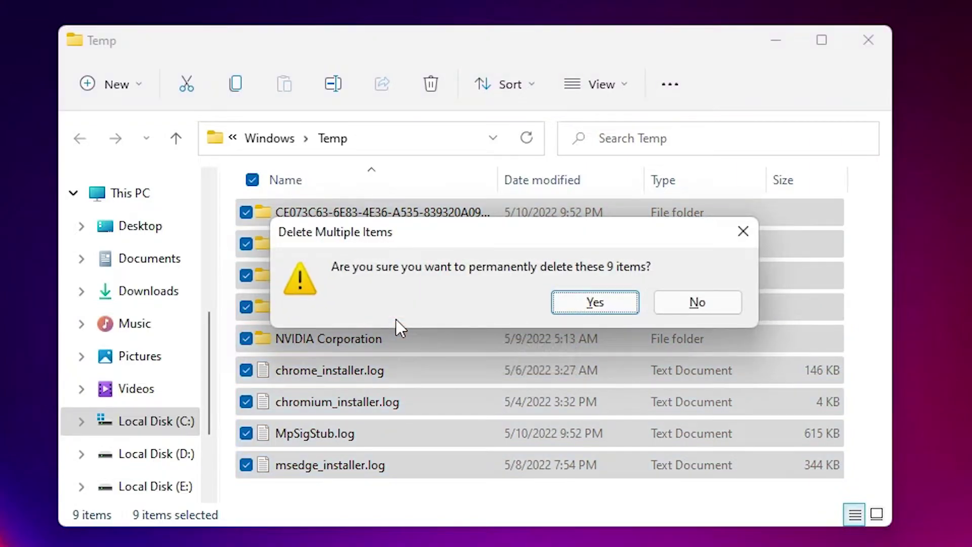
{"action": "left_click", "coordinate": [578, 304]}
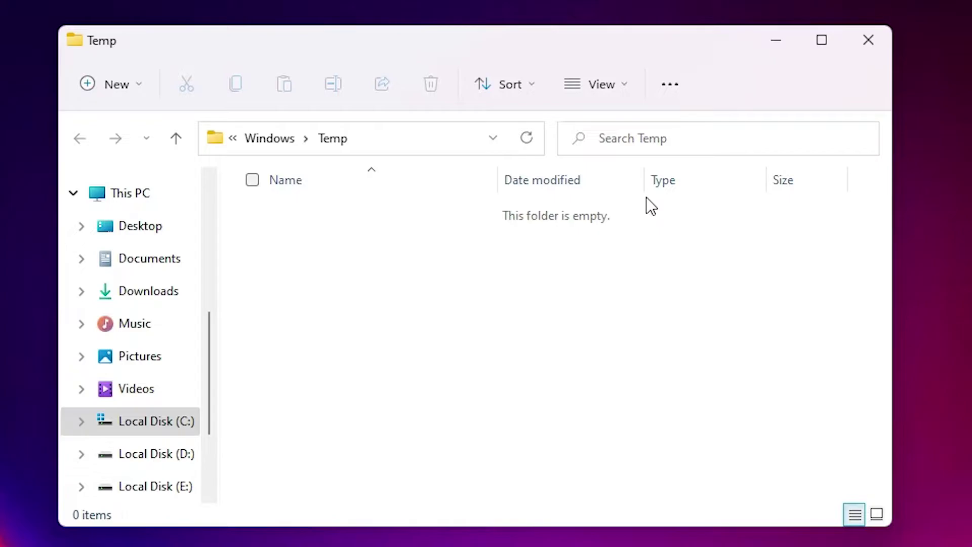
{"action": "left_click", "coordinate": [868, 41]}
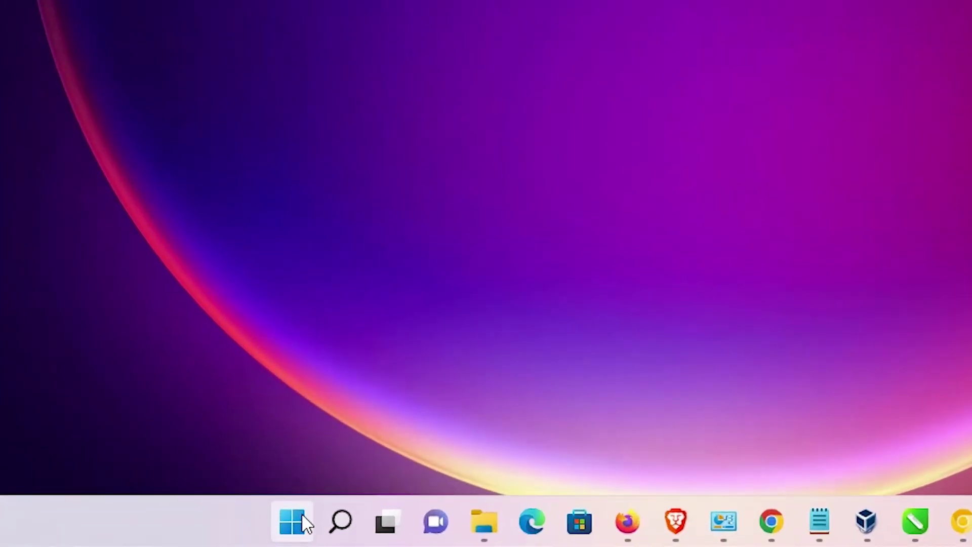
Step: Run %temp% from the Run dialog to open AppData\Local\Temp with its 765 items
{"action": "right_click", "coordinate": [299, 520]}
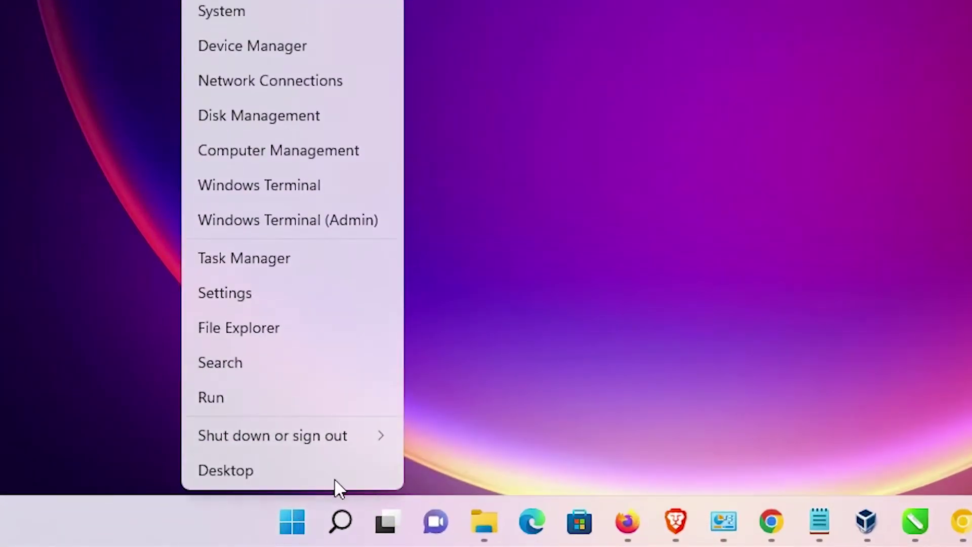
{"action": "left_click", "coordinate": [238, 408]}
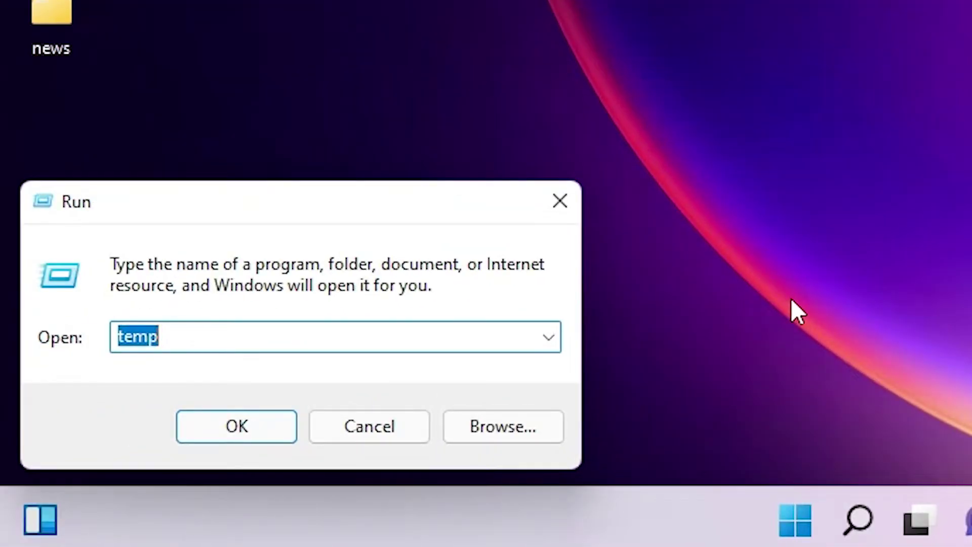
{"action": "type", "text": "%"}
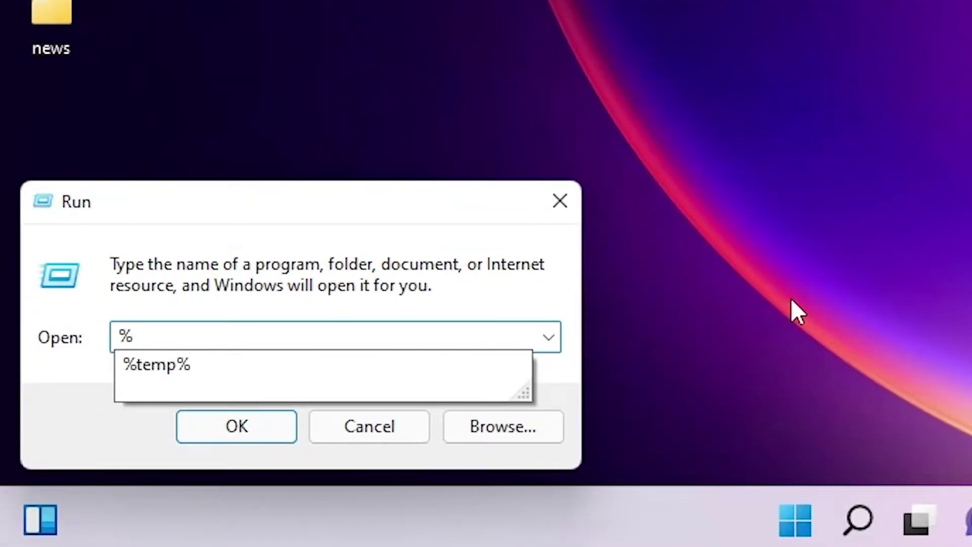
{"action": "key", "text": "Down"}
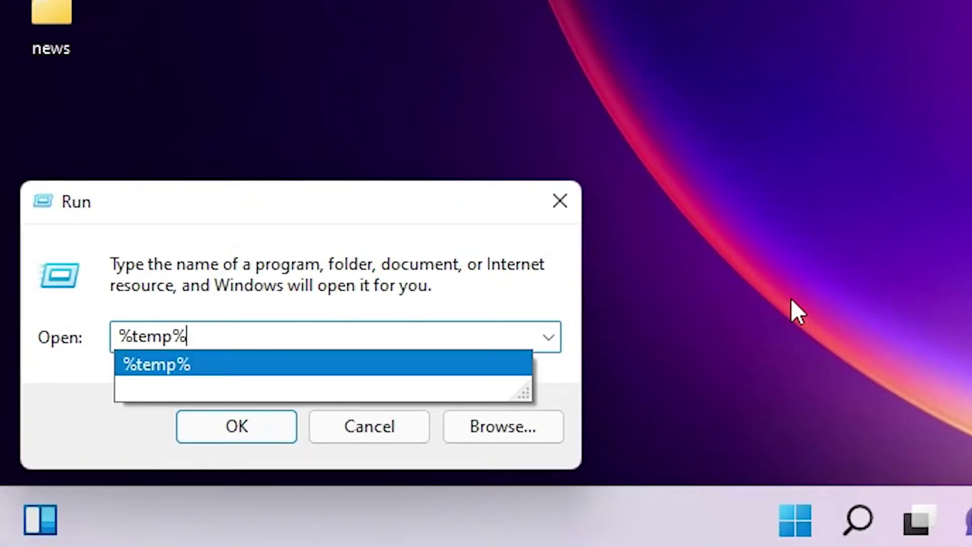
{"action": "left_click", "coordinate": [229, 374]}
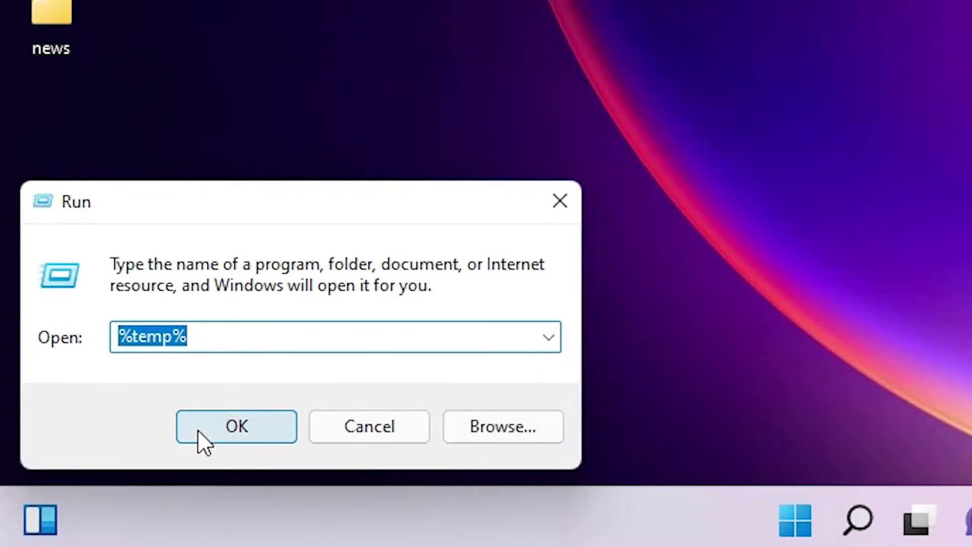
{"action": "left_click", "coordinate": [199, 430]}
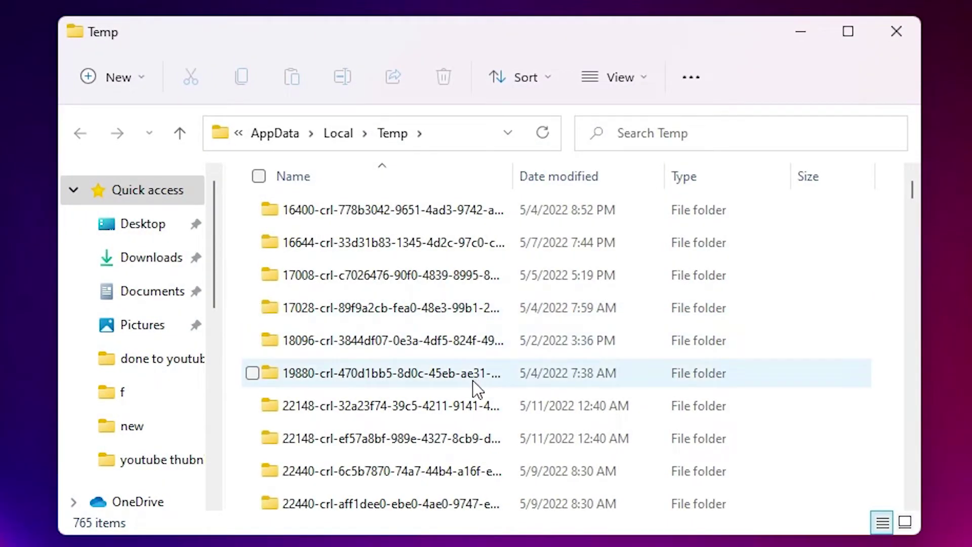
Step: Select all 765 items in AppData\Local\Temp and confirm their permanent deletion
{"action": "left_click", "coordinate": [521, 379]}
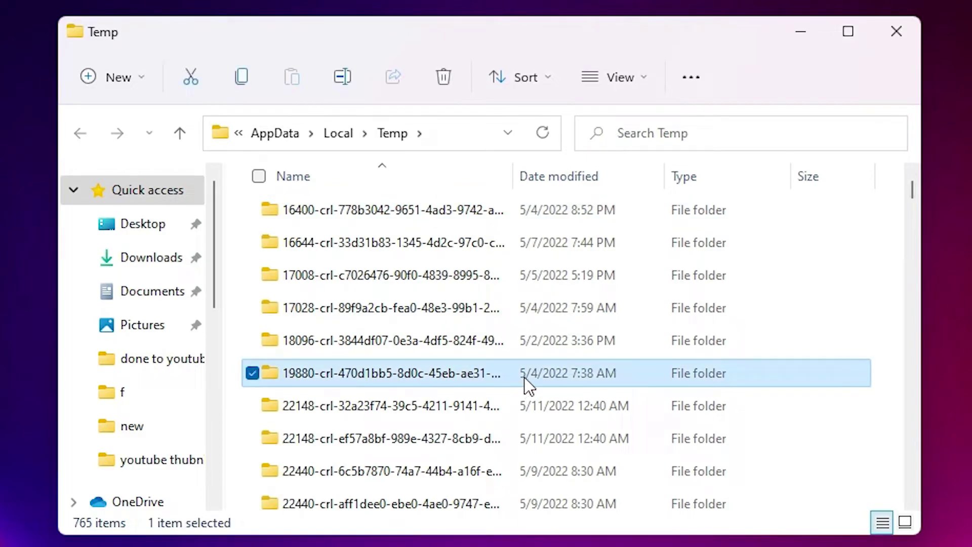
{"action": "left_click", "coordinate": [400, 436]}
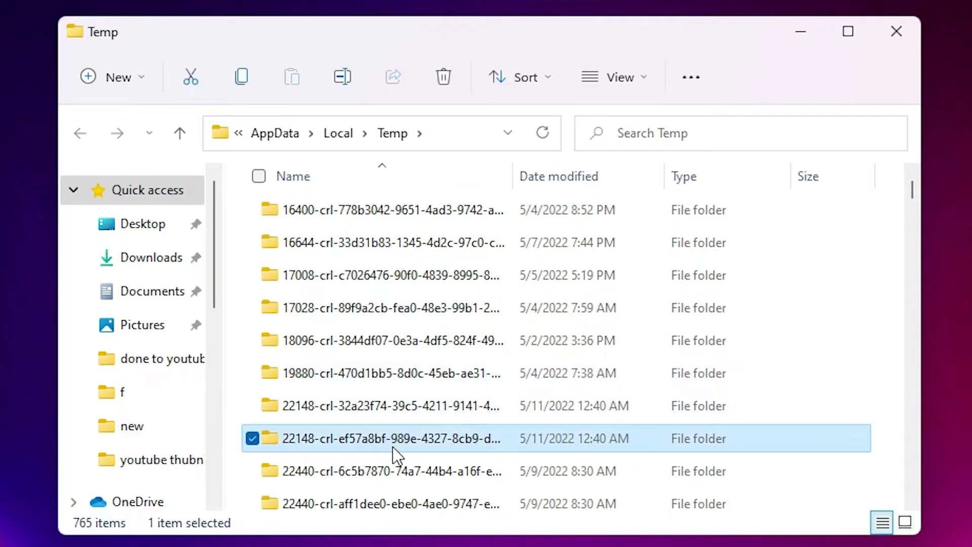
{"action": "key", "text": "ctrl+a"}
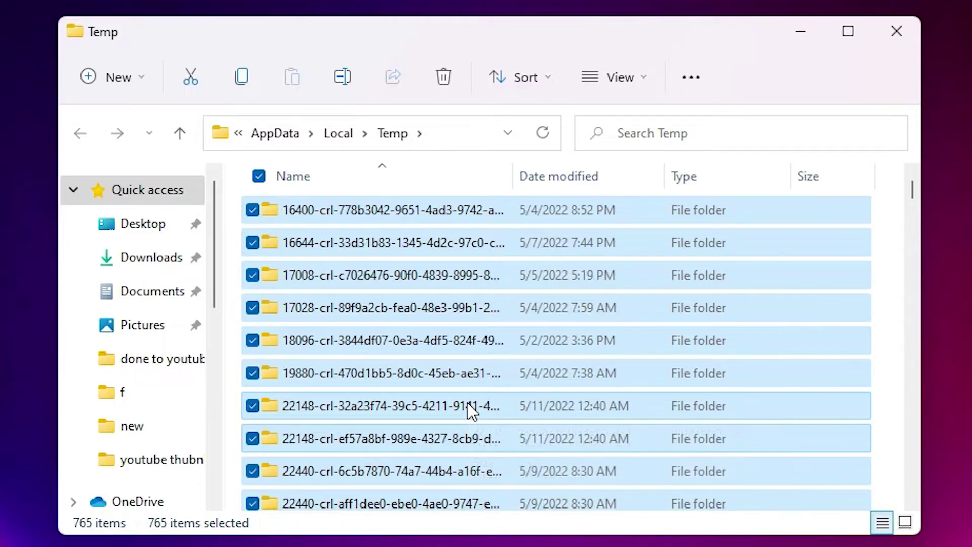
{"action": "key", "text": "shift+Delete"}
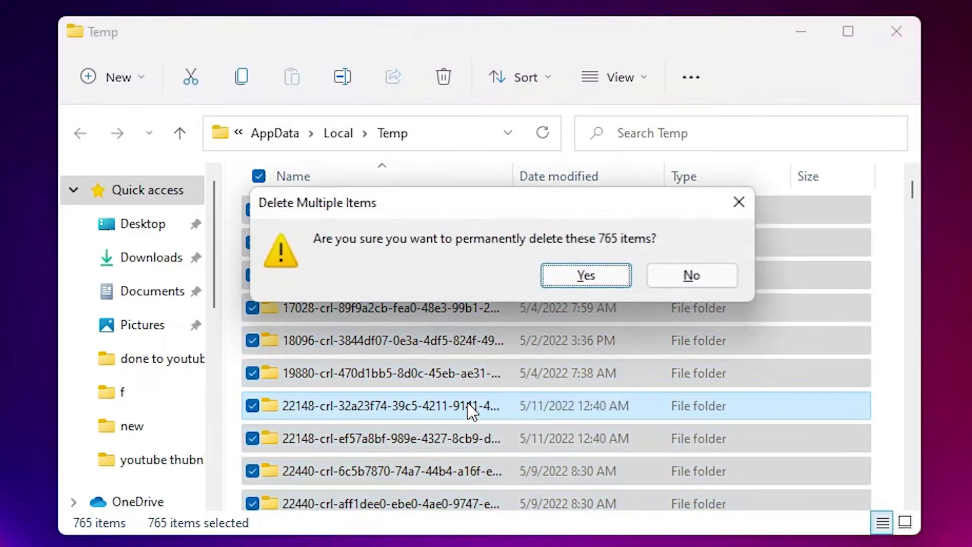
{"action": "left_click", "coordinate": [588, 276]}
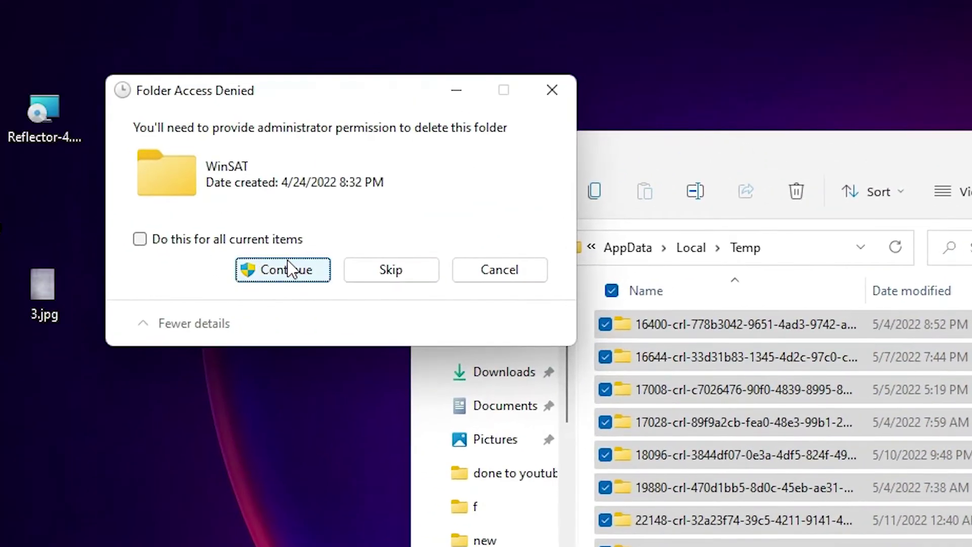
Step: Continue past access-denied prompts and skip all in-use files, leaving 64 items
{"action": "left_click", "coordinate": [291, 268]}
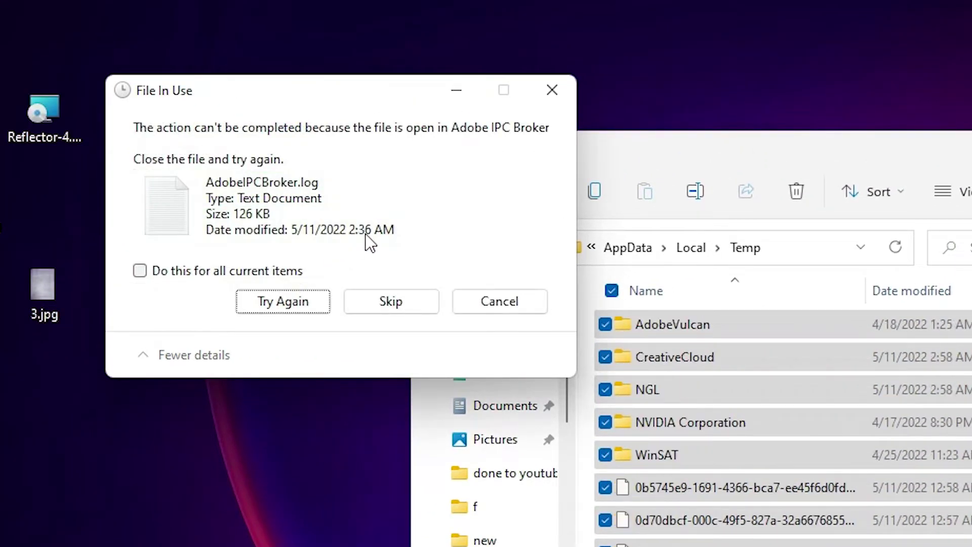
{"action": "left_click", "coordinate": [280, 304]}
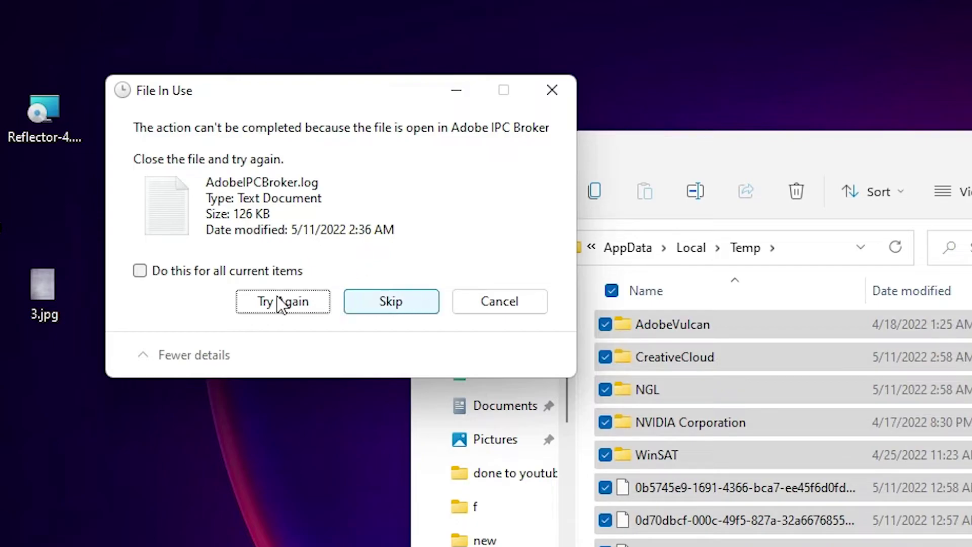
{"action": "left_click", "coordinate": [397, 304]}
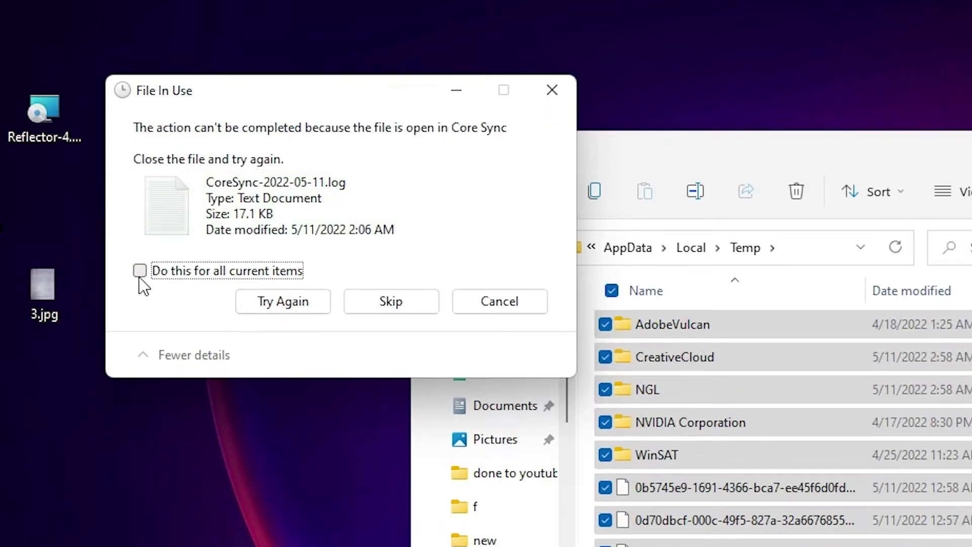
{"action": "left_click", "coordinate": [140, 272]}
{"action": "left_click", "coordinate": [391, 303]}
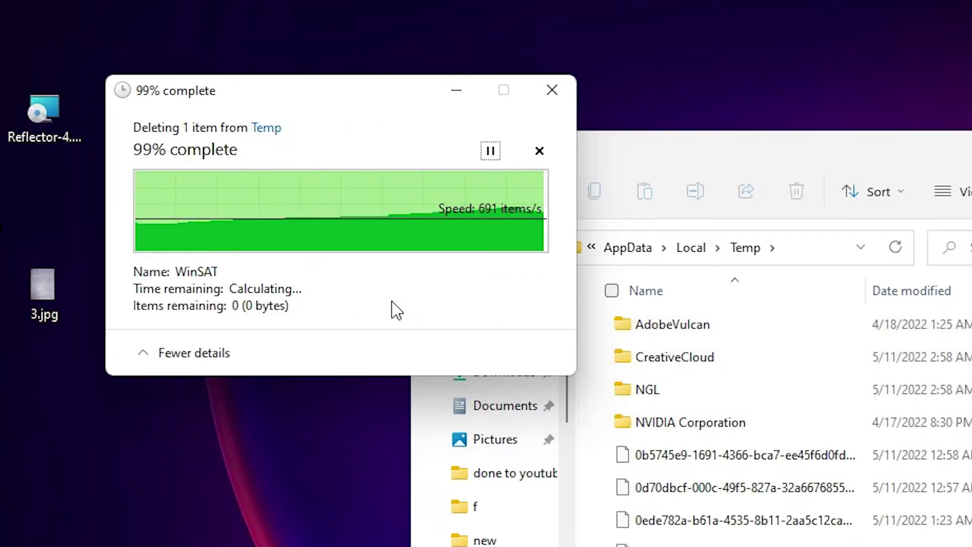
{"action": "scroll", "coordinate": [937, 445], "scroll_direction": "down", "scroll_amount": 12}
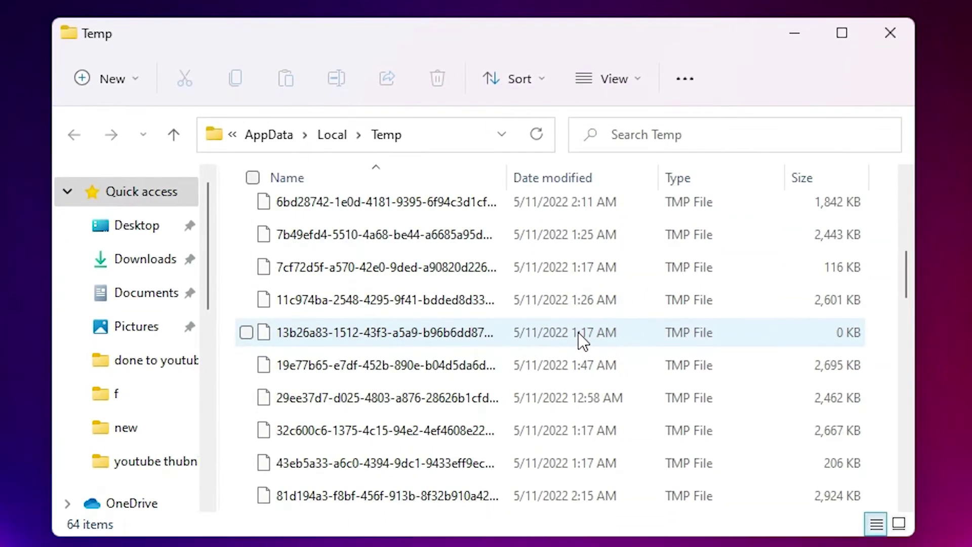
{"action": "scroll", "coordinate": [562, 335], "scroll_direction": "up", "scroll_amount": 5}
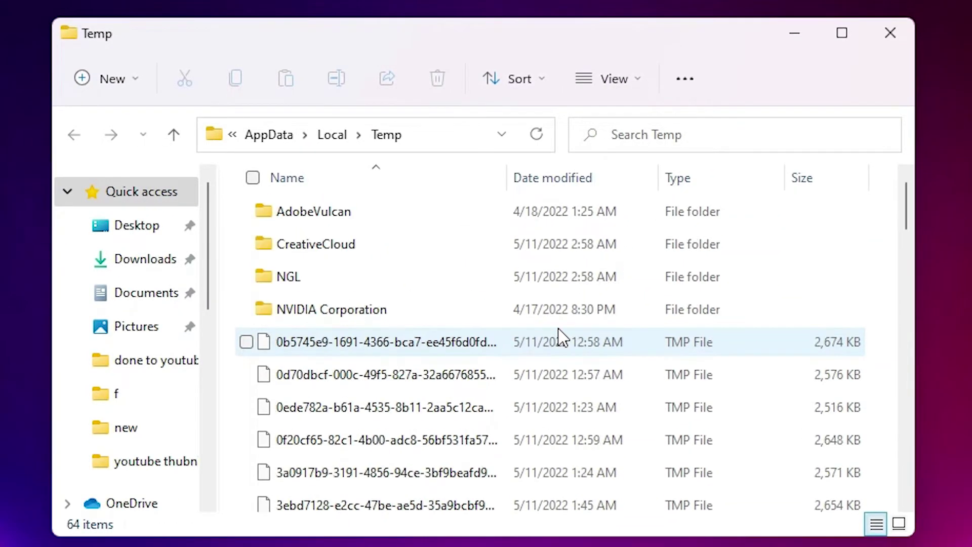
Step: Close the Temp window and launch Disk Cleanup from a Start menu search
{"action": "left_click", "coordinate": [881, 34]}
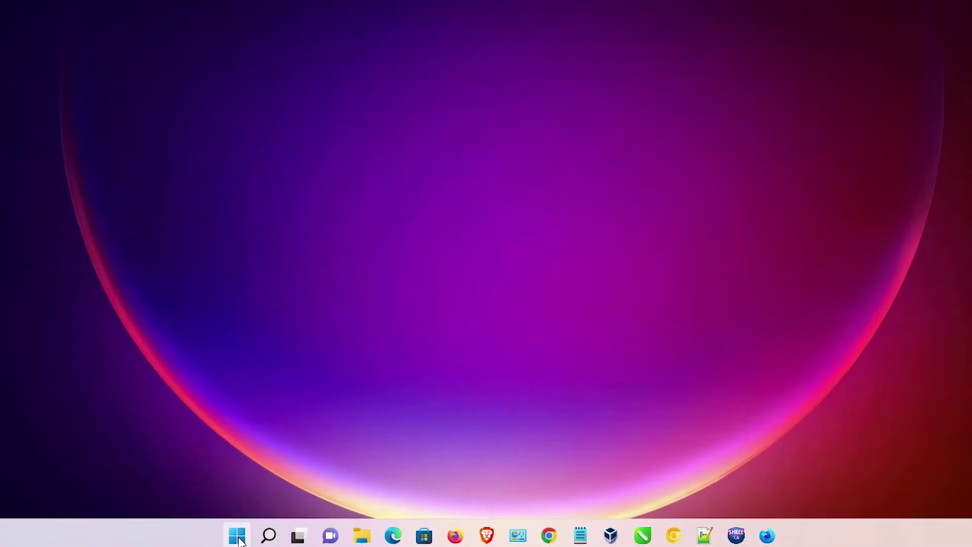
{"action": "left_click", "coordinate": [237, 537]}
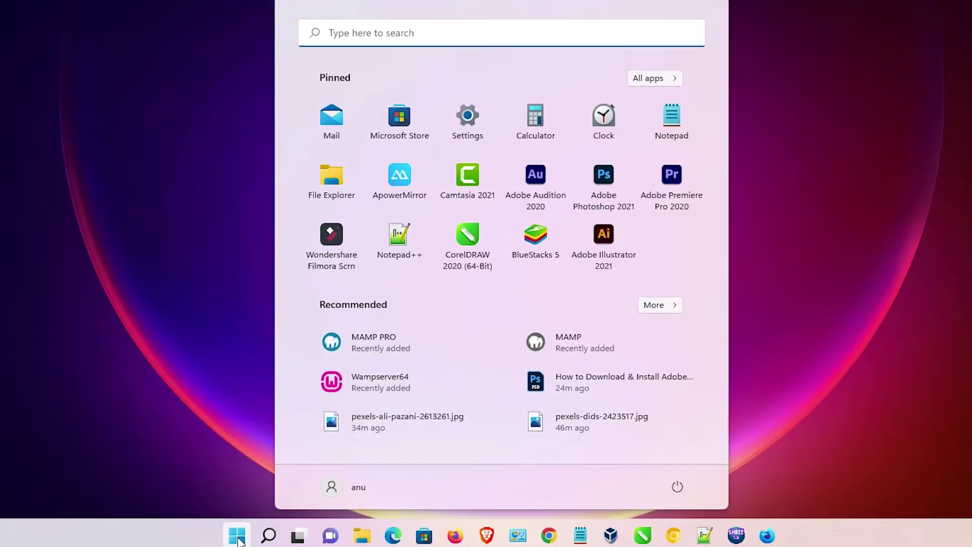
{"action": "type", "text": "Di"}
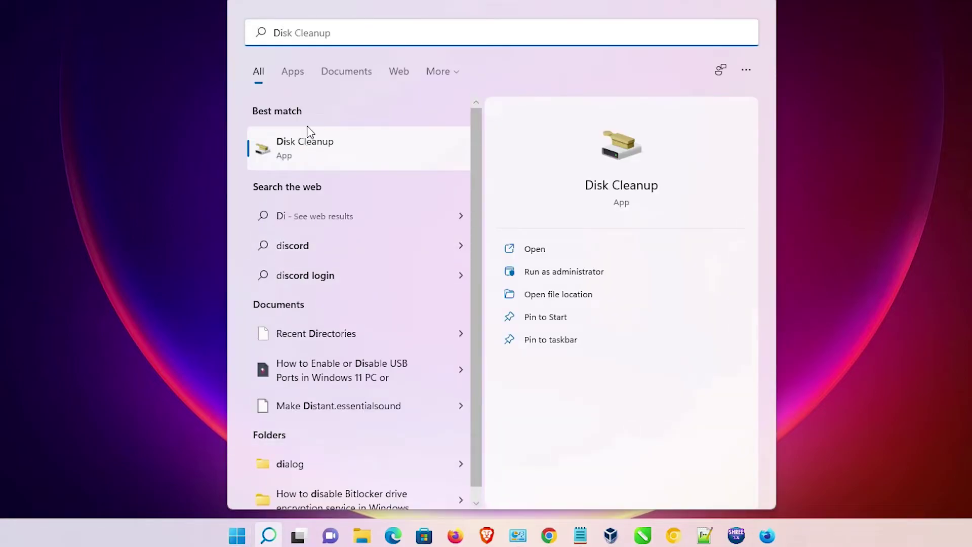
{"action": "left_click", "coordinate": [296, 149]}
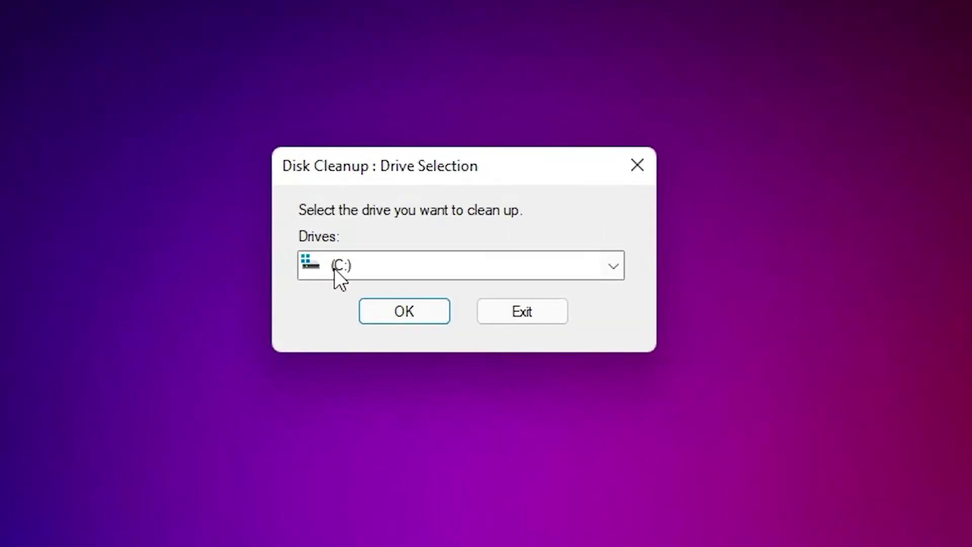
Step: Scan drive C: with Disk Cleanup, then rescan including system files
{"action": "left_click", "coordinate": [411, 304]}
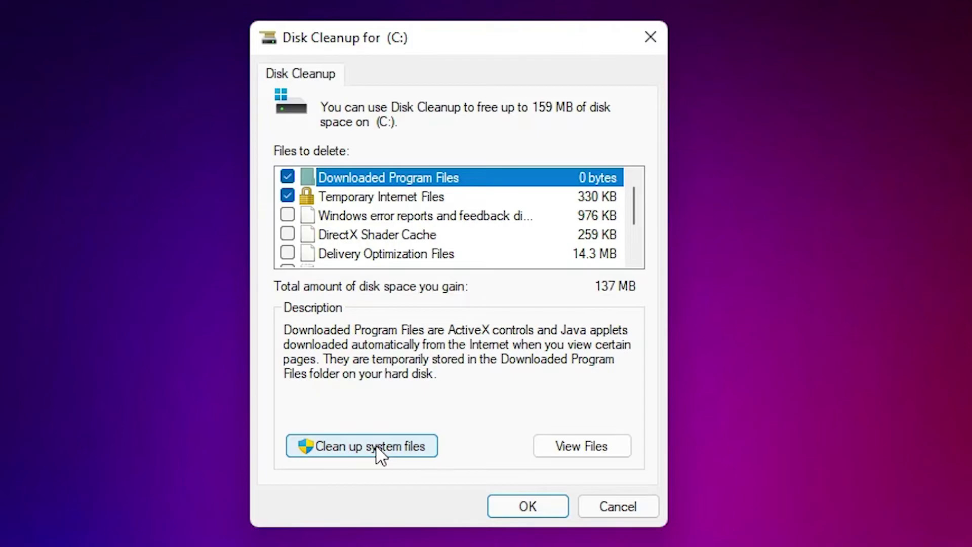
{"action": "left_click", "coordinate": [389, 449]}
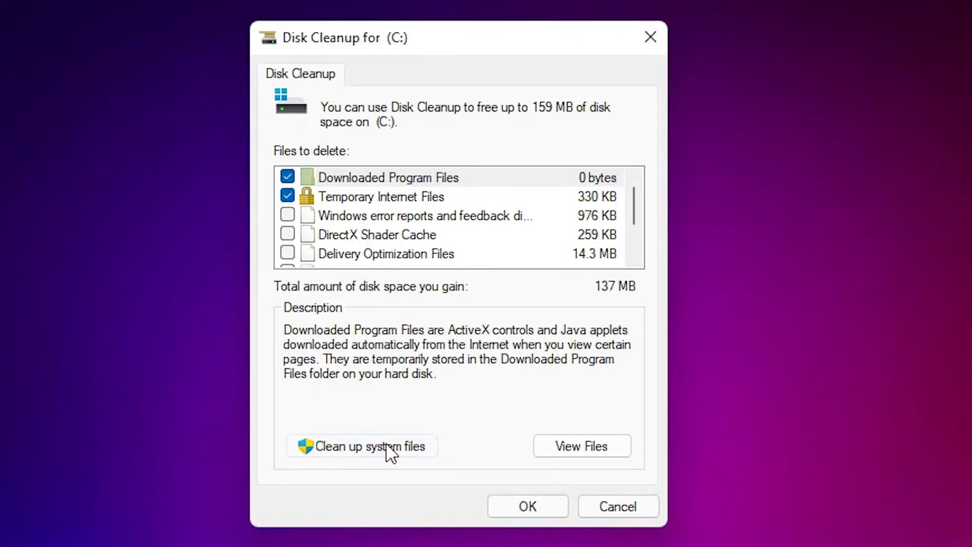
{"action": "left_click", "coordinate": [449, 327]}
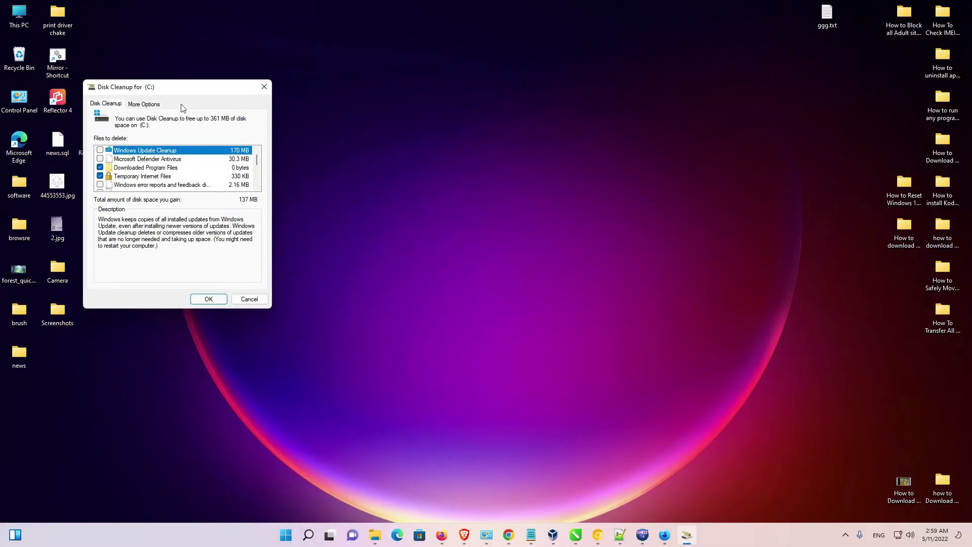
Step: Cancel the deletion confirmation and close Disk Cleanup without removing the 361 MB
{"action": "left_click_drag", "start_coordinate": [180, 87], "coordinate": [261, 104]}
{"action": "left_click", "coordinate": [535, 515]}
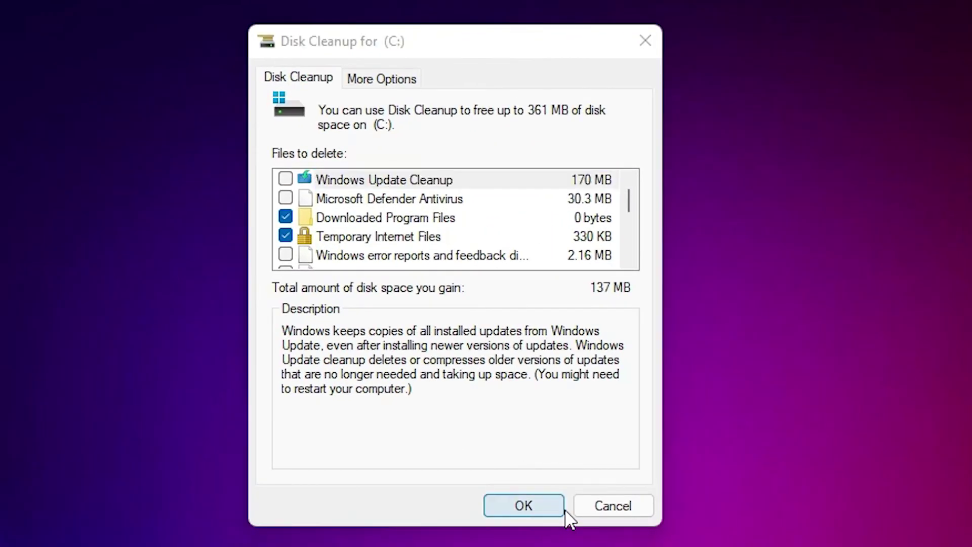
{"action": "left_click", "coordinate": [693, 362]}
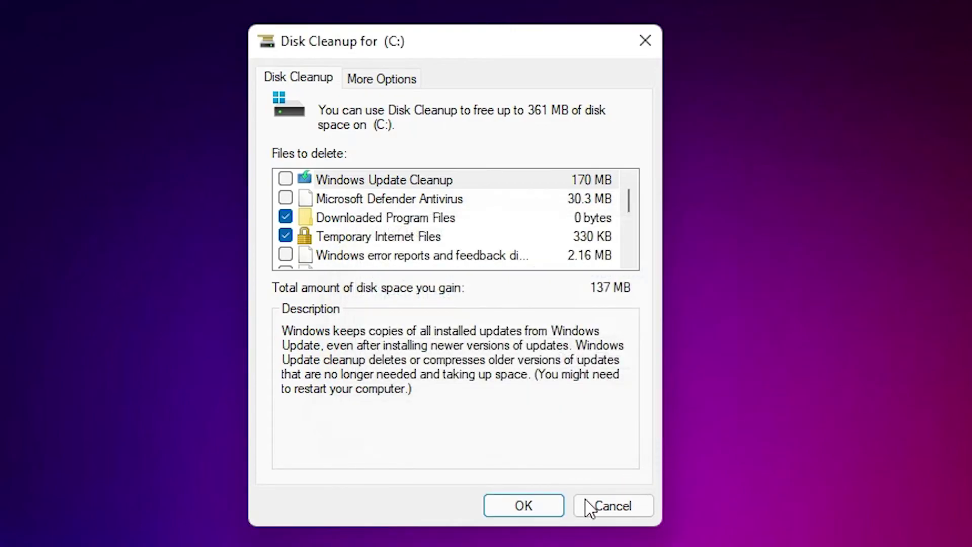
{"action": "left_click", "coordinate": [594, 503]}
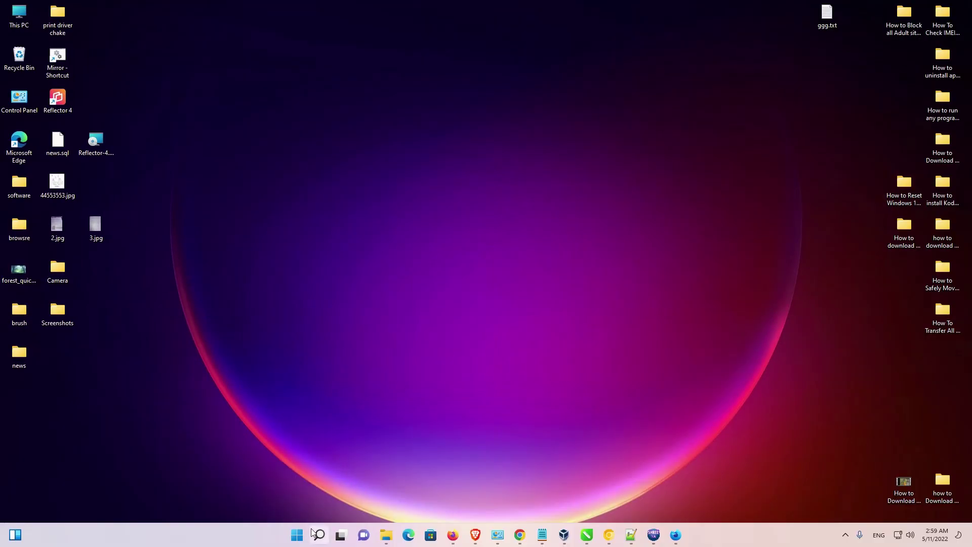
Step: Open the Start menu and bring up its Sleep, Shut down and Restart options
{"action": "left_click", "coordinate": [297, 534]}
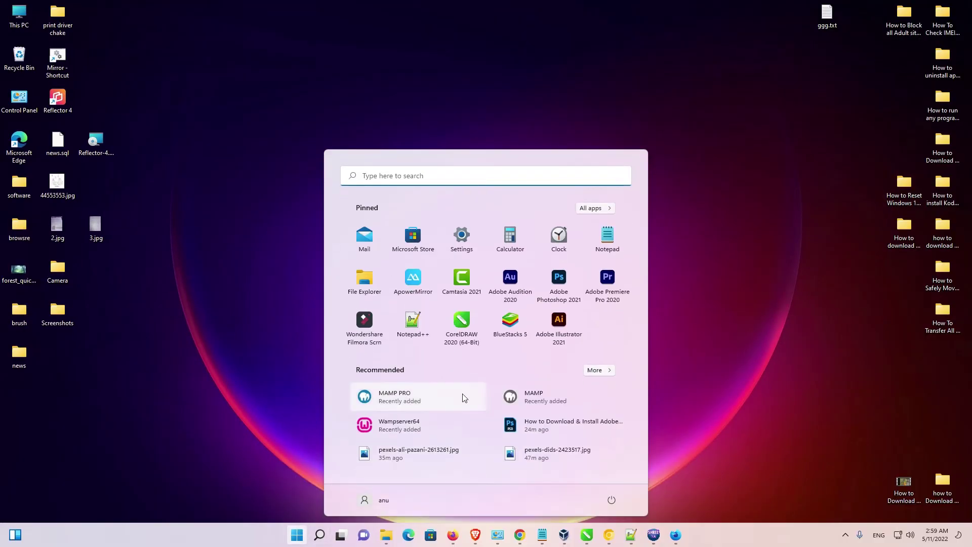
{"action": "left_click", "coordinate": [612, 500]}
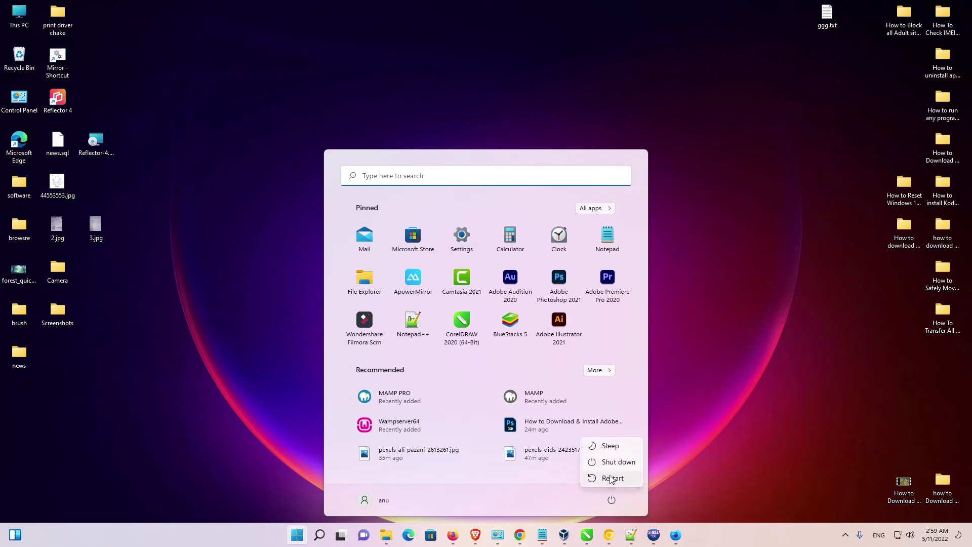